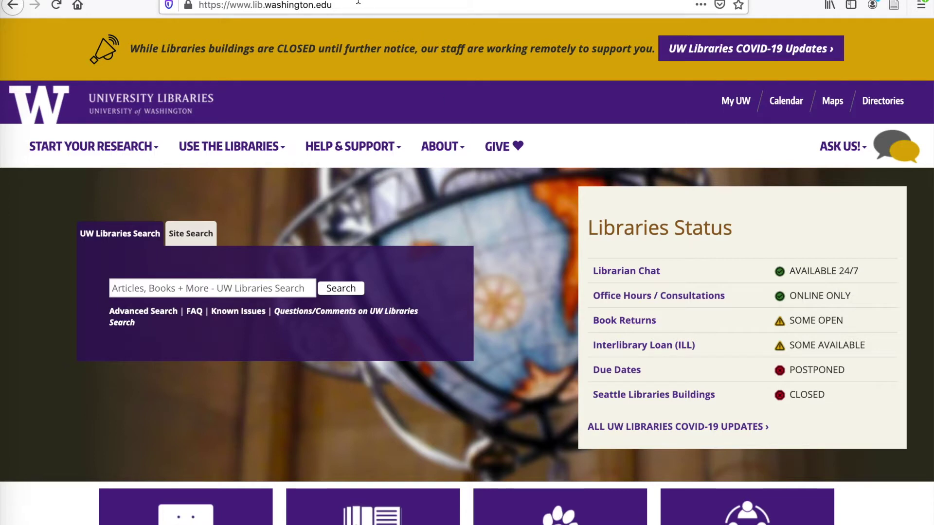
# Enter 'business and population health' in the UW Libraries search box
pyautogui.moveTo(229, 5); pyautogui.dragTo(337, 5)
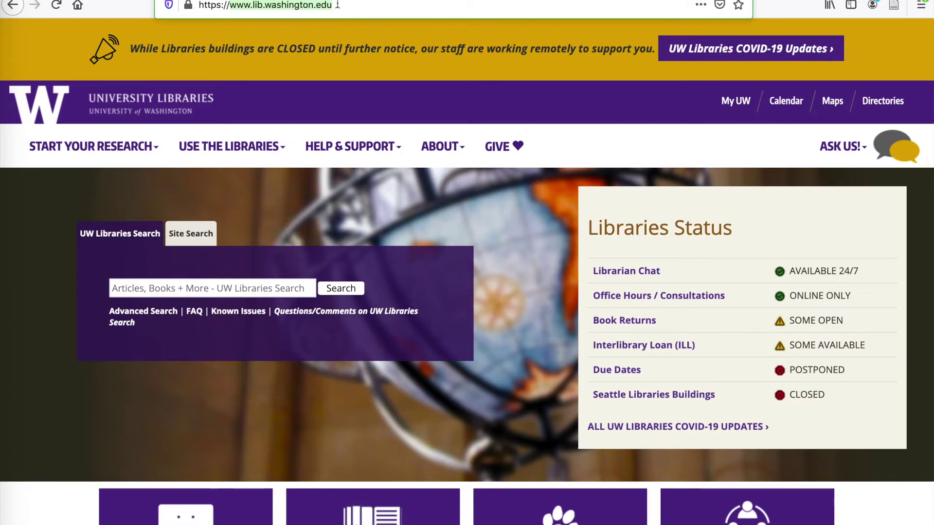
pyautogui.click(337, 5)
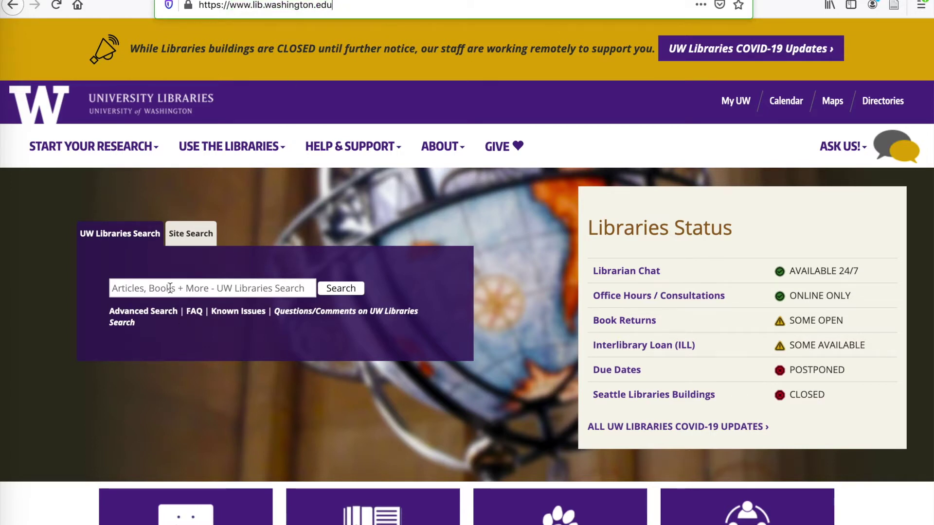
pyautogui.click(153, 288)
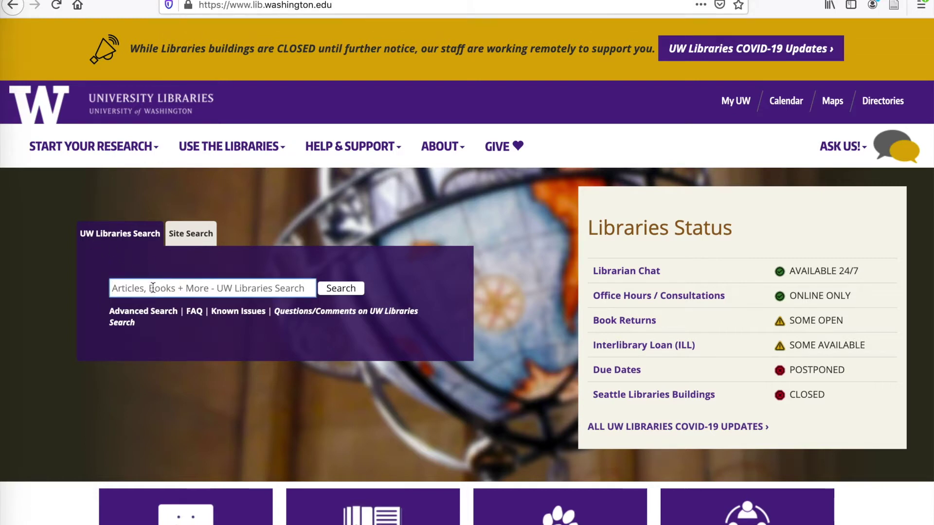
pyautogui.write('business')
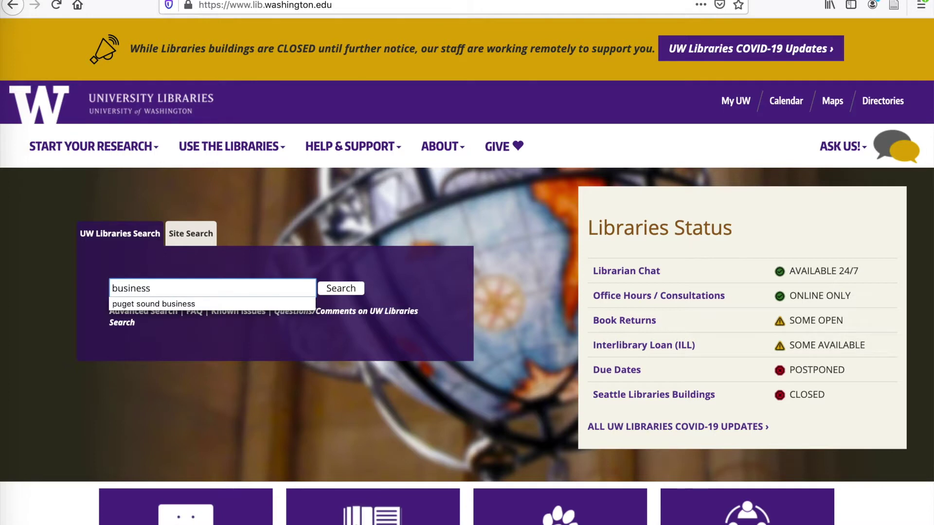
pyautogui.write(' and populatio')
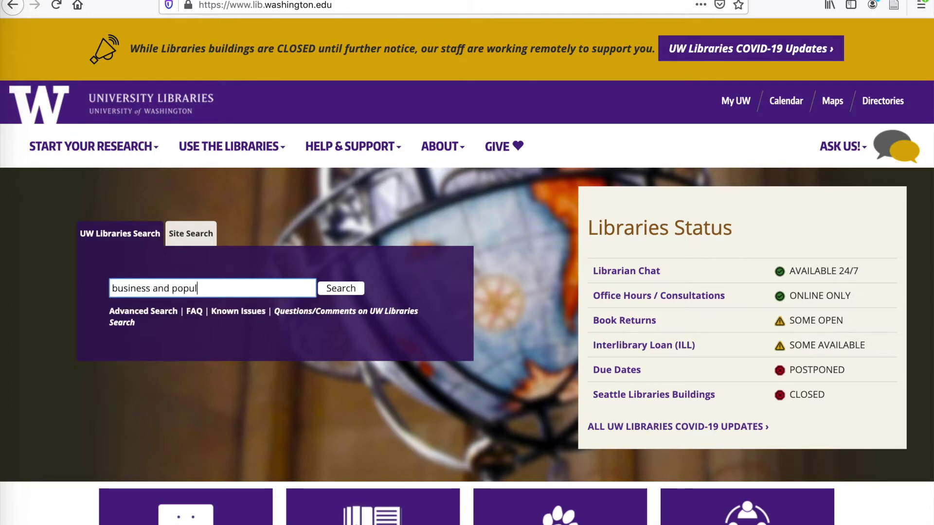
pyautogui.write('n health')
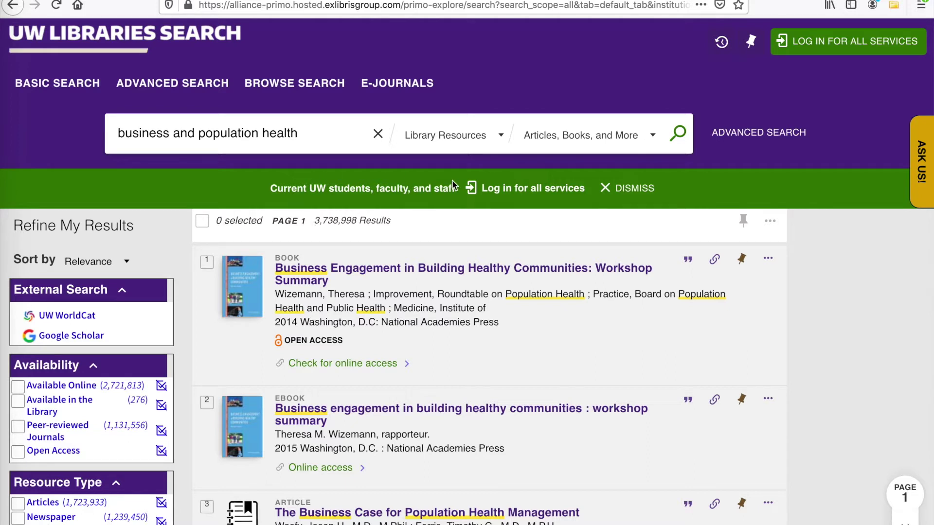
# Sign in through 'Log in for all services' using the saved UW NetID login
pyautogui.click(533, 188)
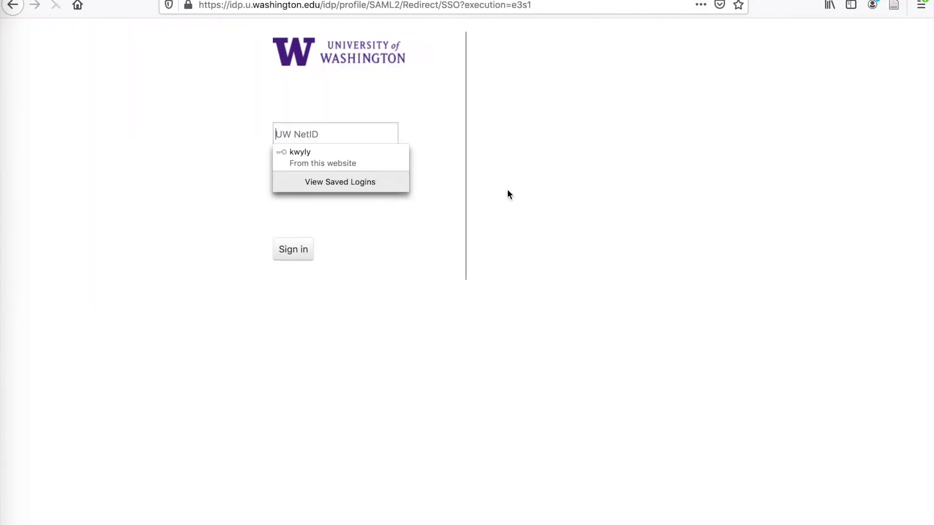
pyautogui.click(316, 155)
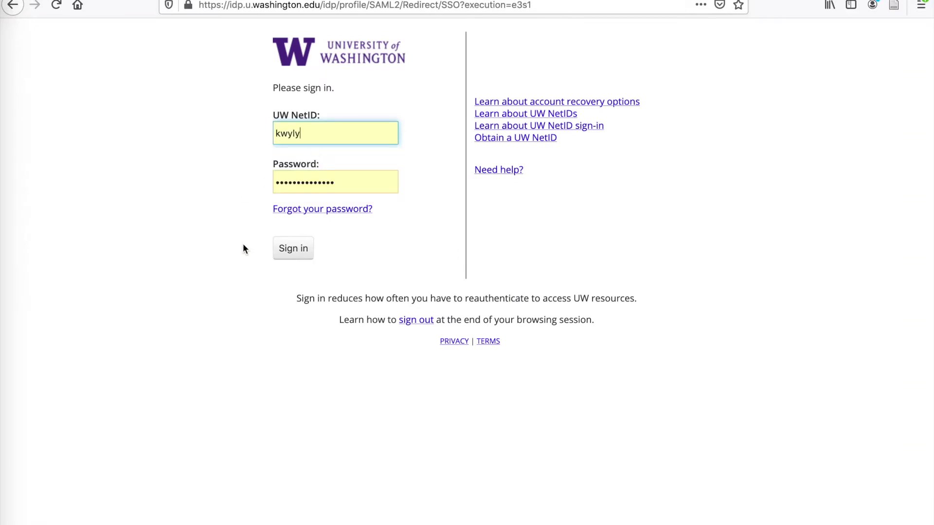
pyautogui.click(287, 249)
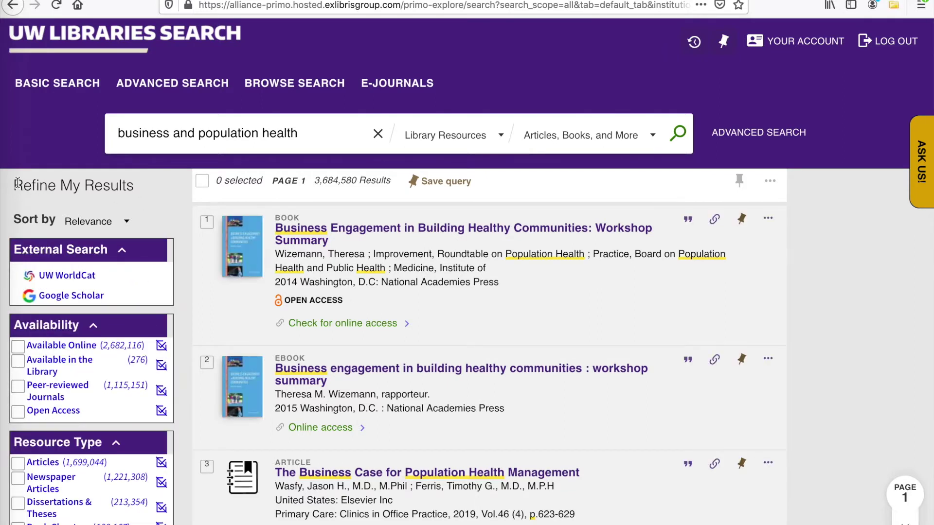
# Narrow results with Available Online and Peer-reviewed Journals filters, leaving 992,792 results
pyautogui.moveTo(15, 185); pyautogui.dragTo(144, 195)
pyautogui.scroll(-2, 165, 195)
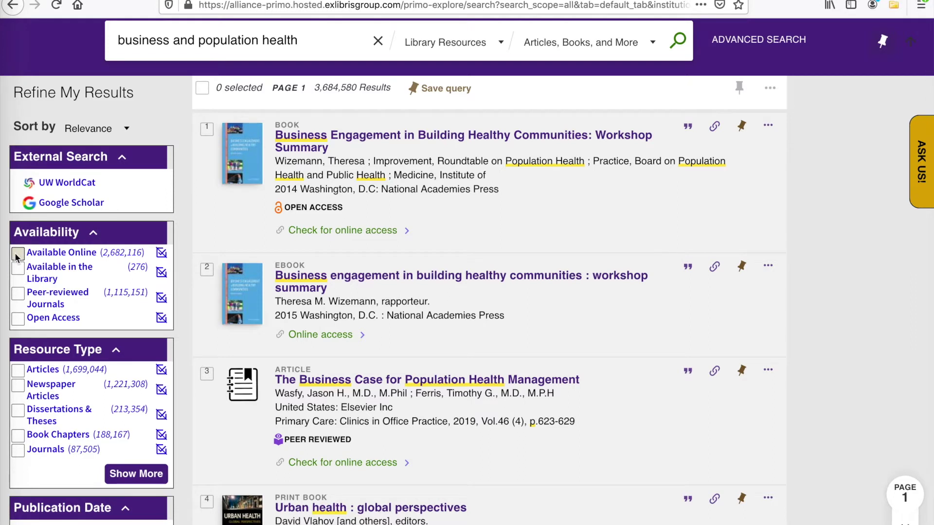
pyautogui.click(17, 254)
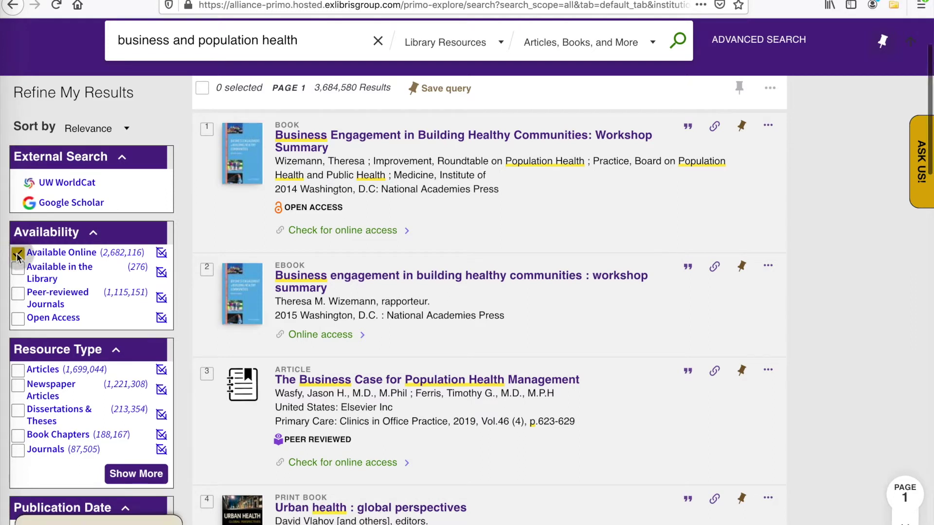
pyautogui.click(19, 296)
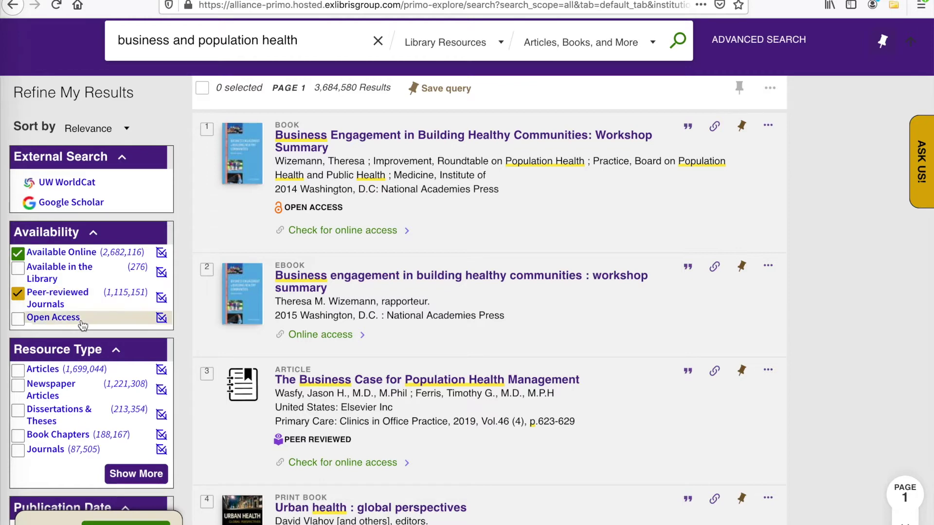
pyautogui.scroll(-5, 82, 325)
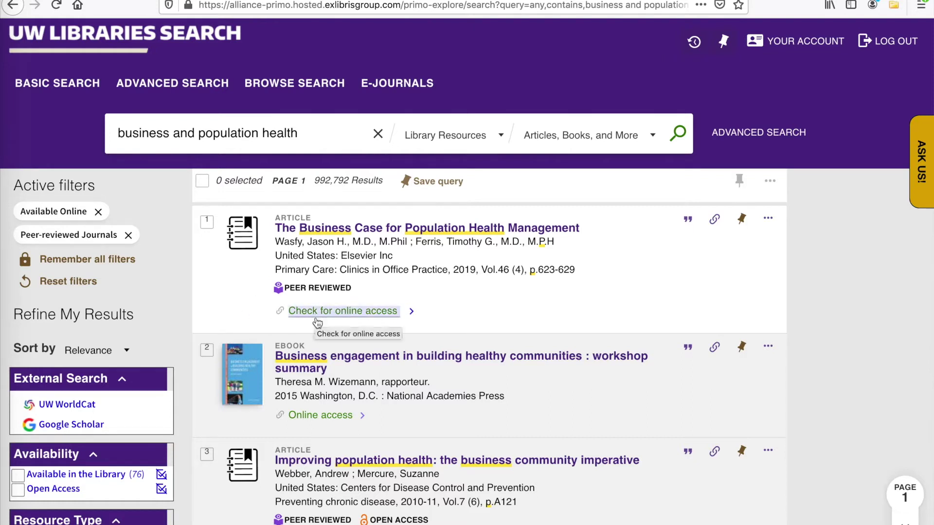
# Open the first article's full record, the 2019 Primary Care: Clinics in Office Practice article
pyautogui.click(348, 315)
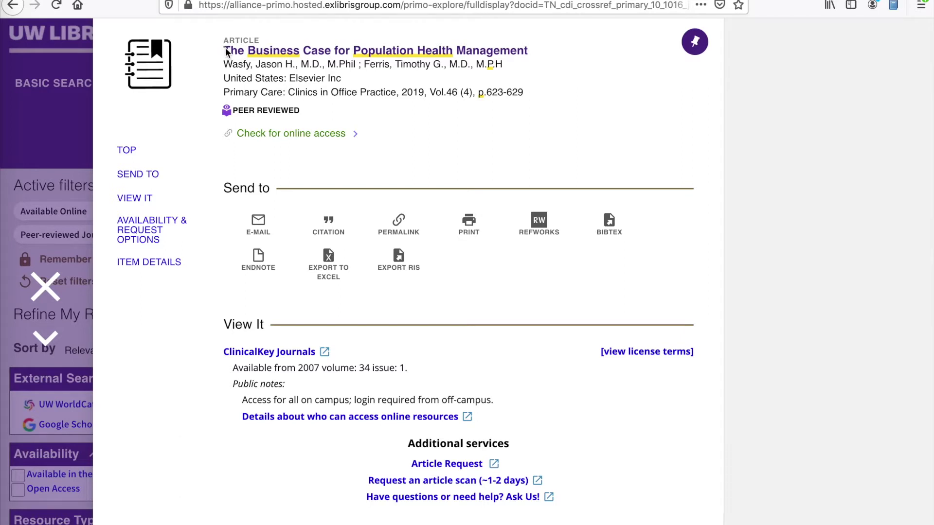
pyautogui.click(226, 52)
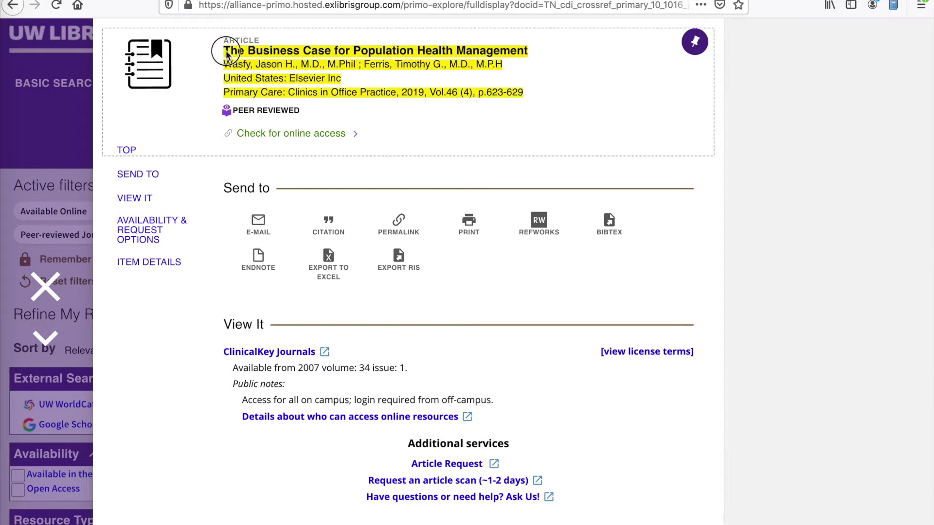
pyautogui.click(226, 52)
pyautogui.click(197, 193)
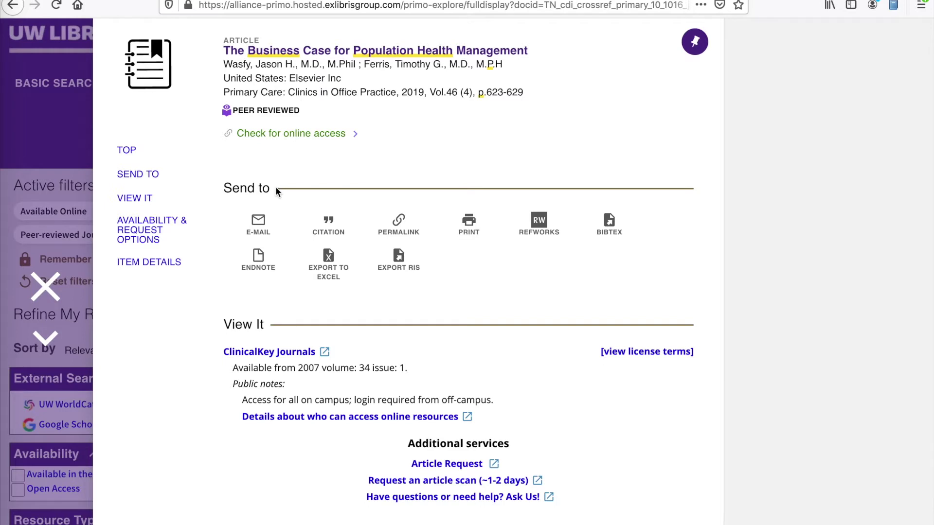
# Show the article's citation, then its permalink ending in 10_1016_j_pop_2019_07_003
pyautogui.click(328, 227)
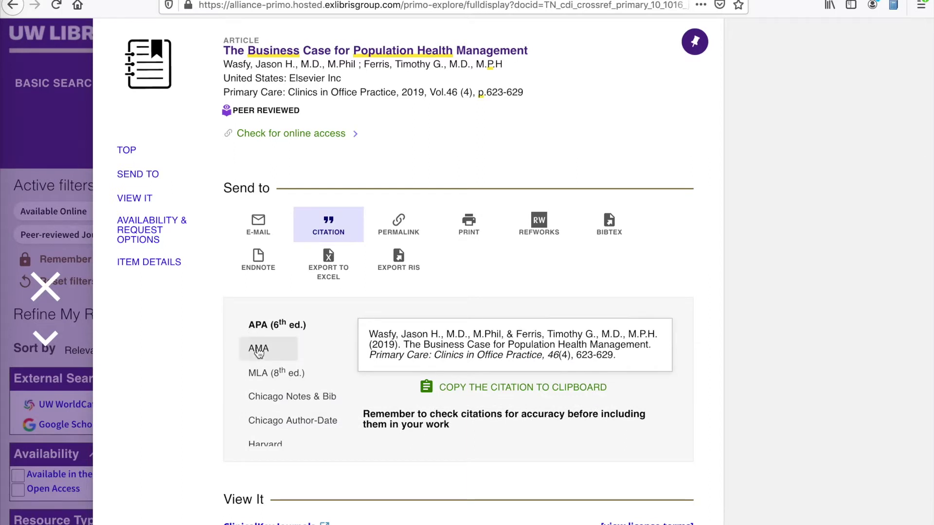
pyautogui.scroll(-2, 277, 341)
pyautogui.scroll(2, 273, 336)
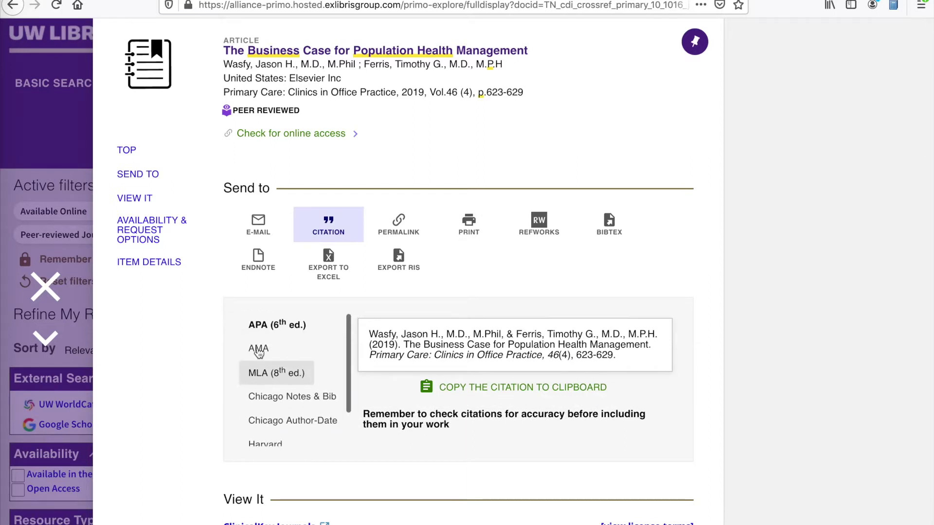
pyautogui.click(399, 222)
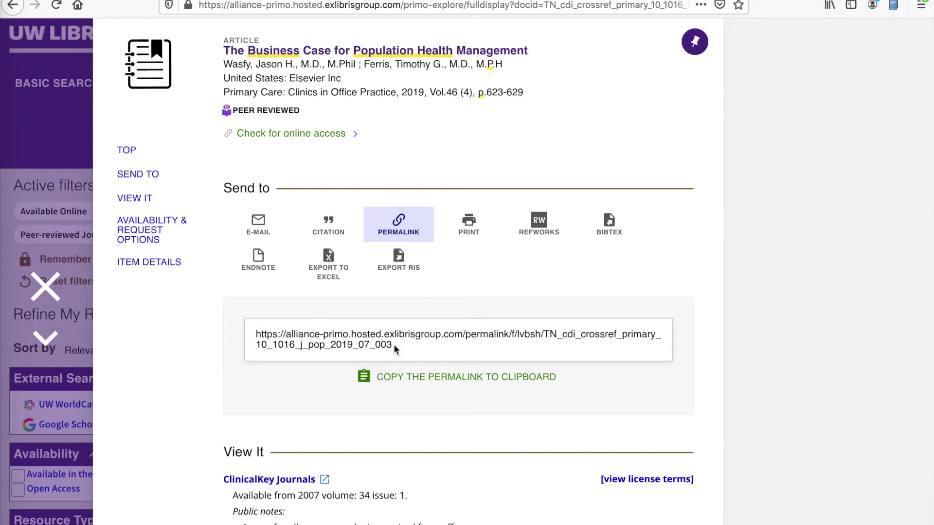
pyautogui.scroll(-5, 237, 360)
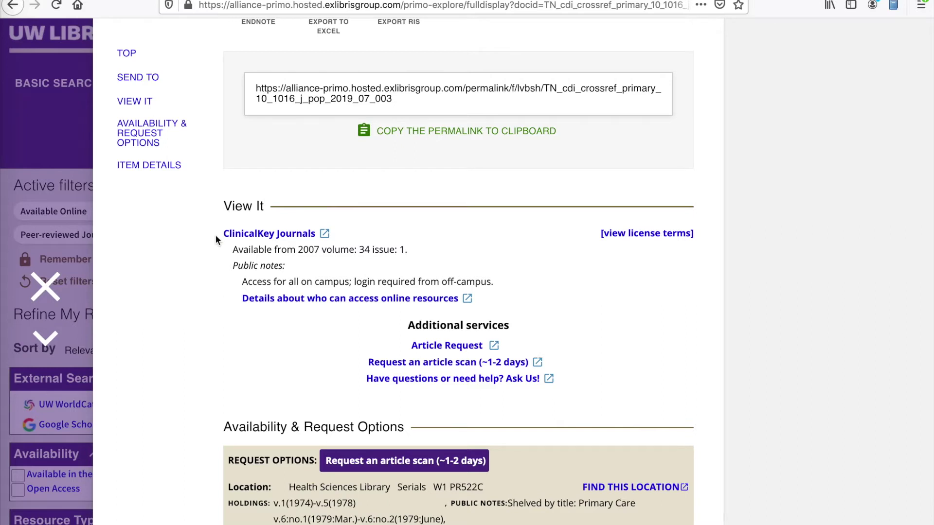
# Read the article's full text on ClinicalKey Journals after dismissing the feedback survey
pyautogui.click(248, 236)
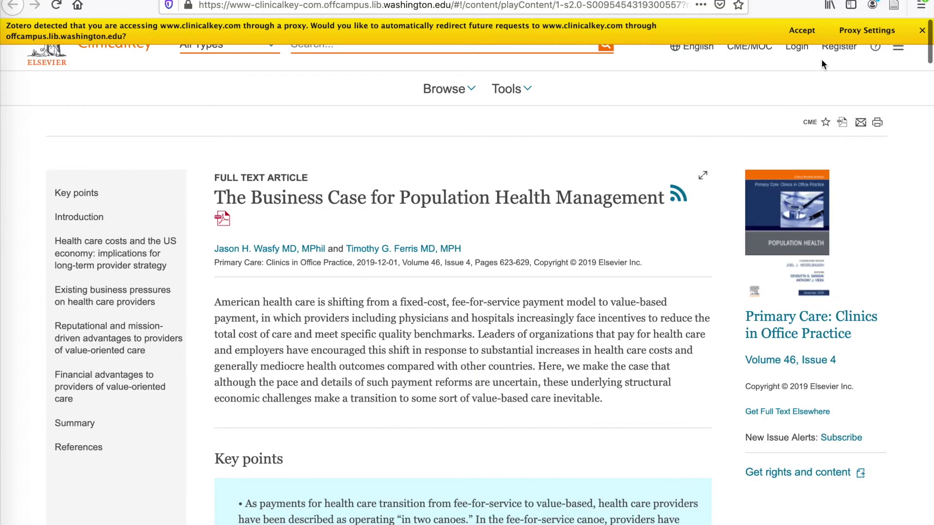
pyautogui.press('Escape')
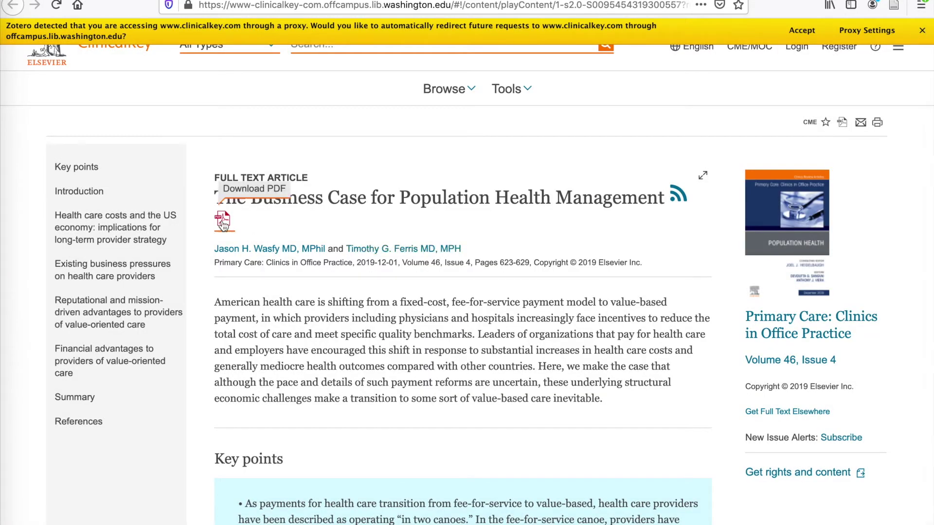
pyautogui.scroll(-7, 373, 275)
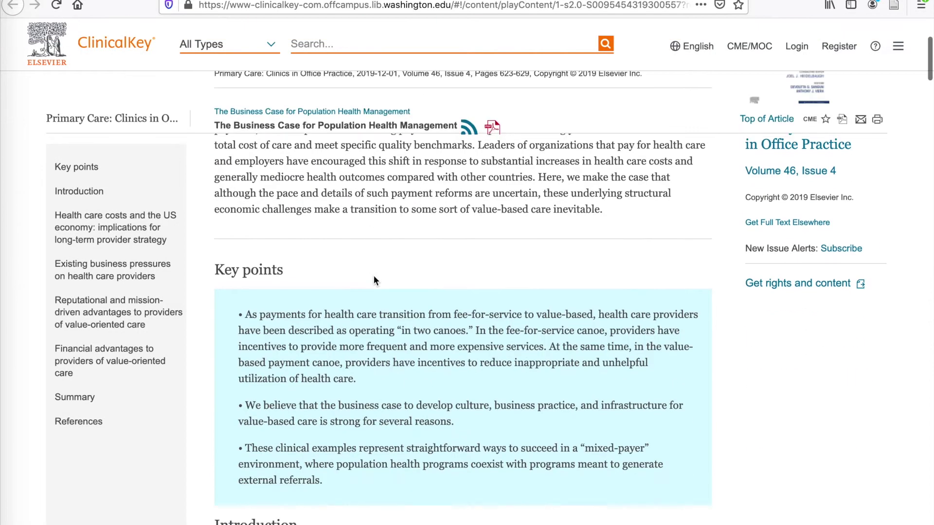
pyautogui.scroll(-5, 373, 276)
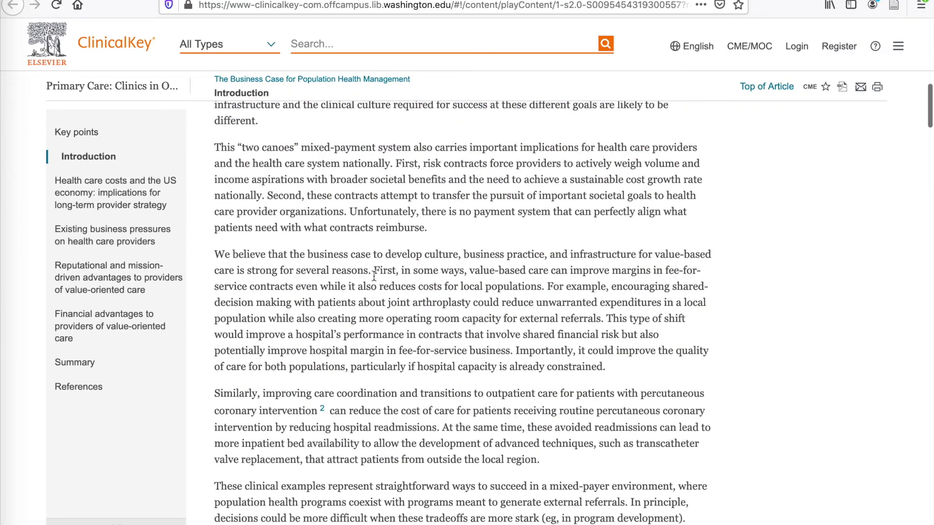
pyautogui.scroll(12, 373, 275)
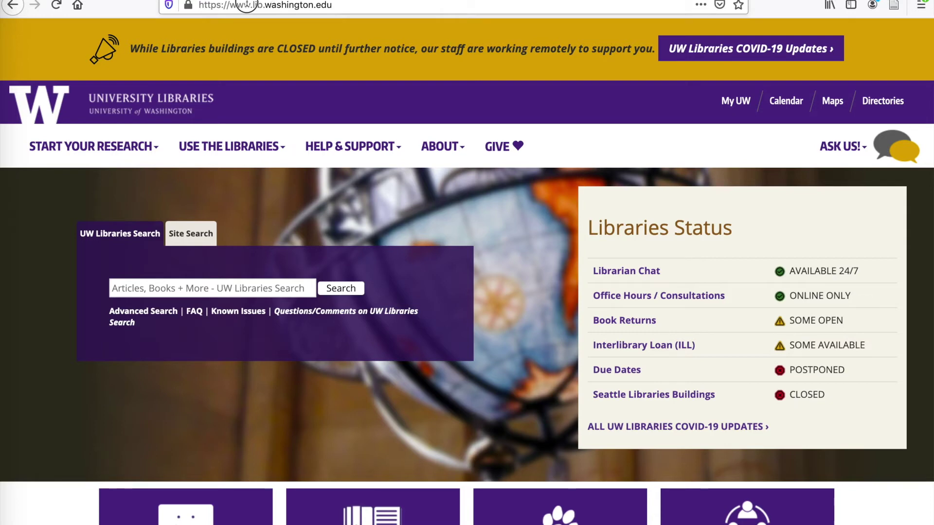
# Go to Articles & Research Databases under Online Resources on the UW Libraries home page
pyautogui.click(250, 4)
pyautogui.click(251, 6)
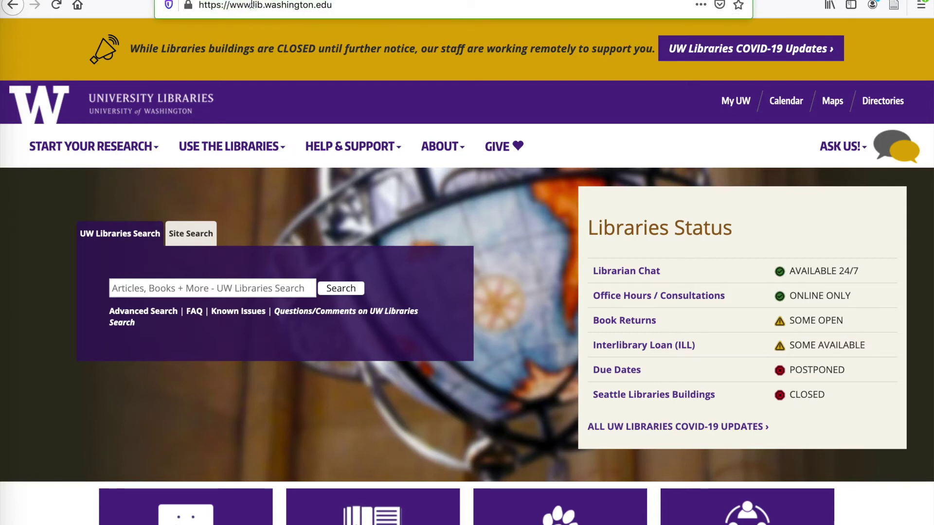
pyautogui.moveTo(251, 4); pyautogui.dragTo(342, 6)
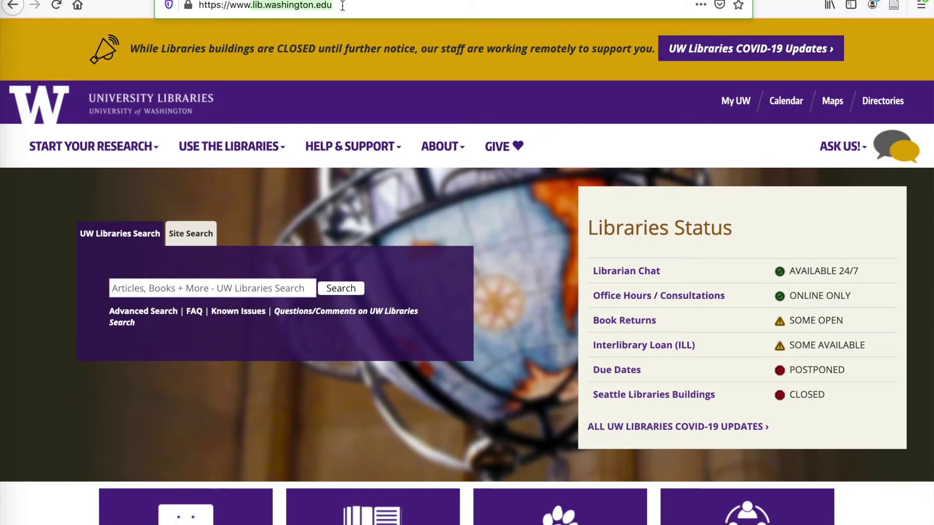
pyautogui.click(318, 197)
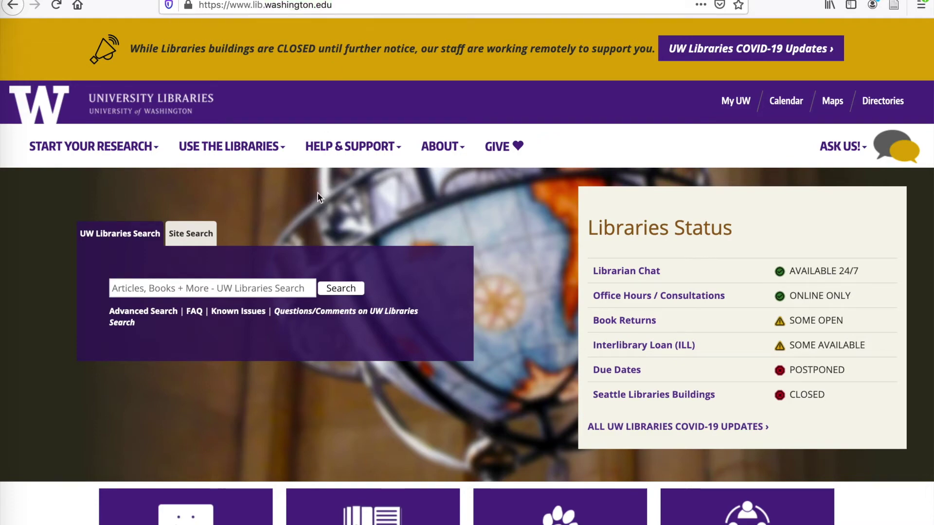
pyautogui.scroll(-8, 317, 191)
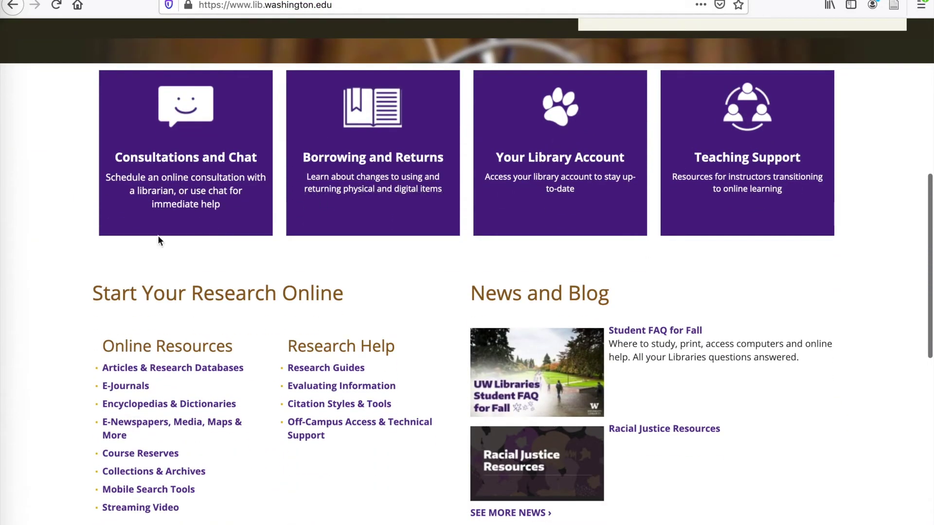
pyautogui.moveTo(86, 291)
pyautogui.mouseDown()
pyautogui.moveTo(208, 294)
pyautogui.moveTo(99, 284)
pyautogui.mouseUp()
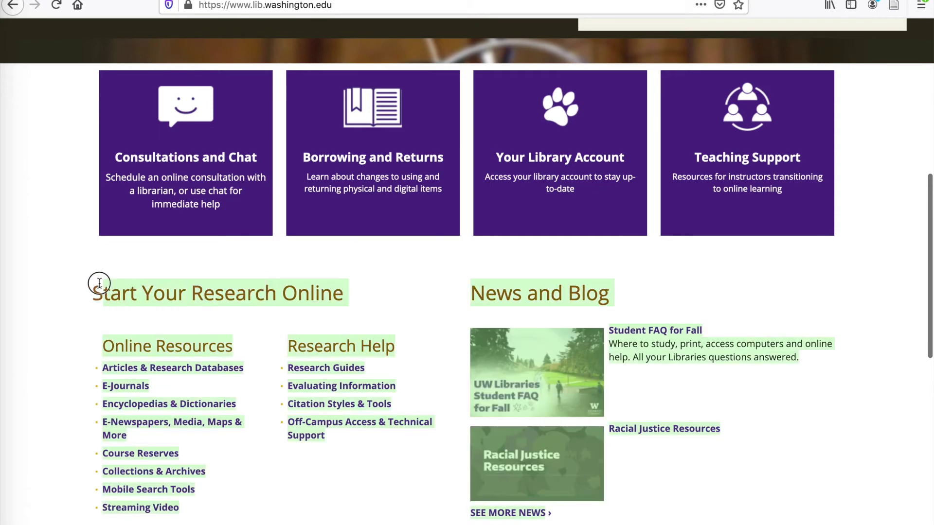
pyautogui.click(99, 284)
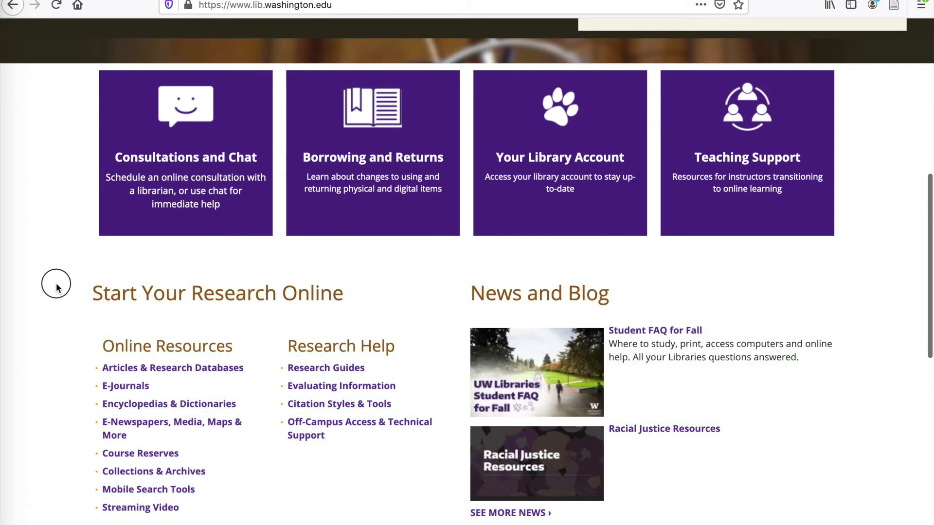
pyautogui.tripleClick(105, 346)
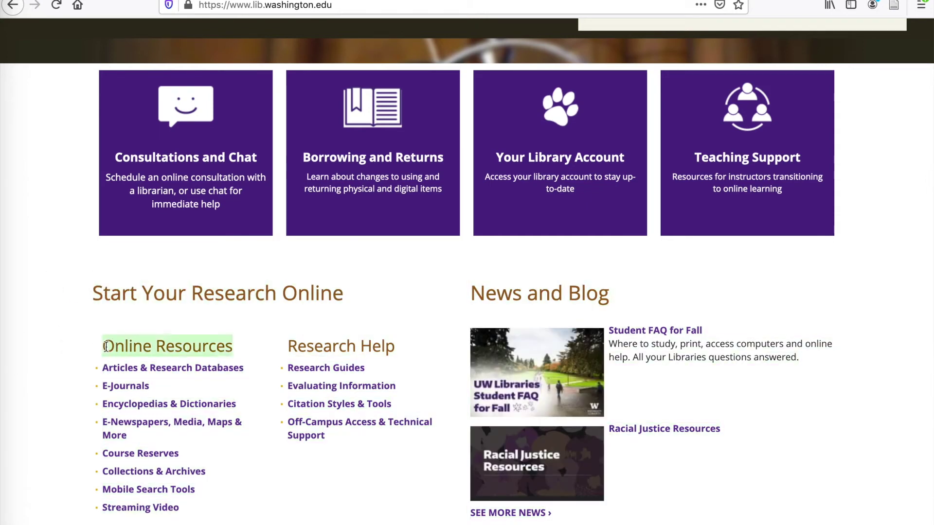
pyautogui.click(133, 373)
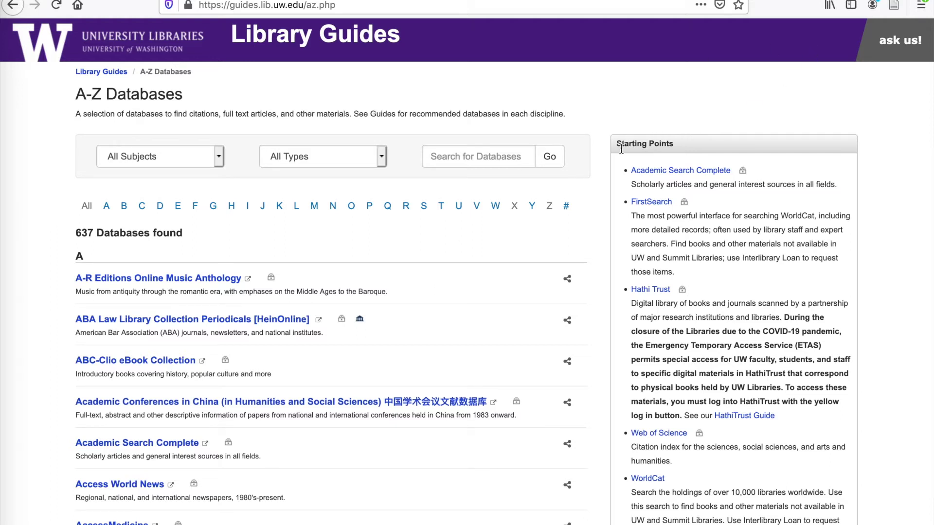
# Launch Academic Search Complete from the Starting Points list
pyautogui.moveTo(616, 144); pyautogui.dragTo(677, 146)
pyautogui.click(679, 172)
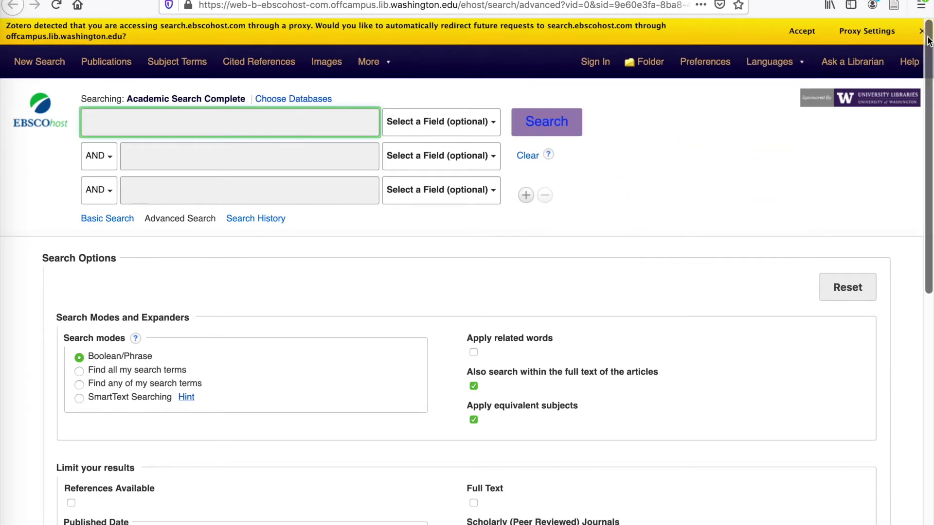
# Search Academic Search Complete for 'psychology' AND 'population health', yielding 64,896 results
pyautogui.click(921, 30)
pyautogui.click(272, 97)
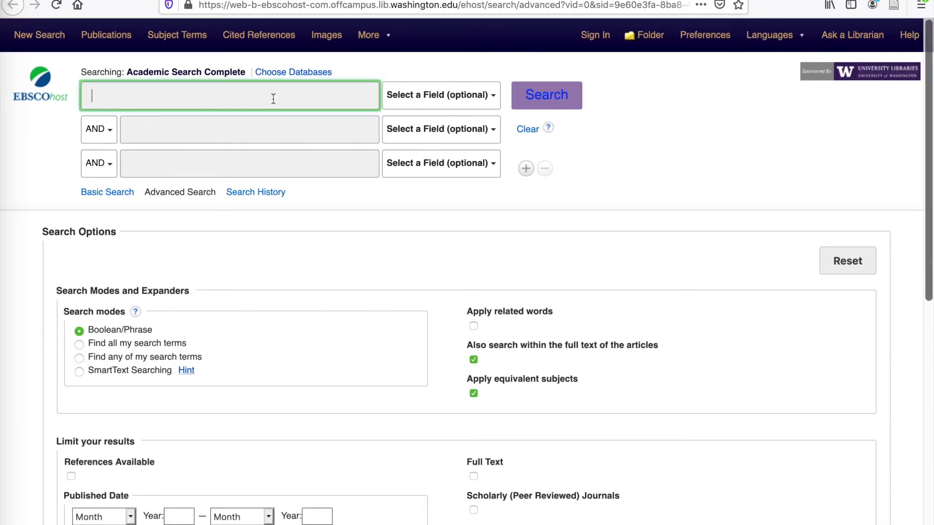
pyautogui.write('psychology')
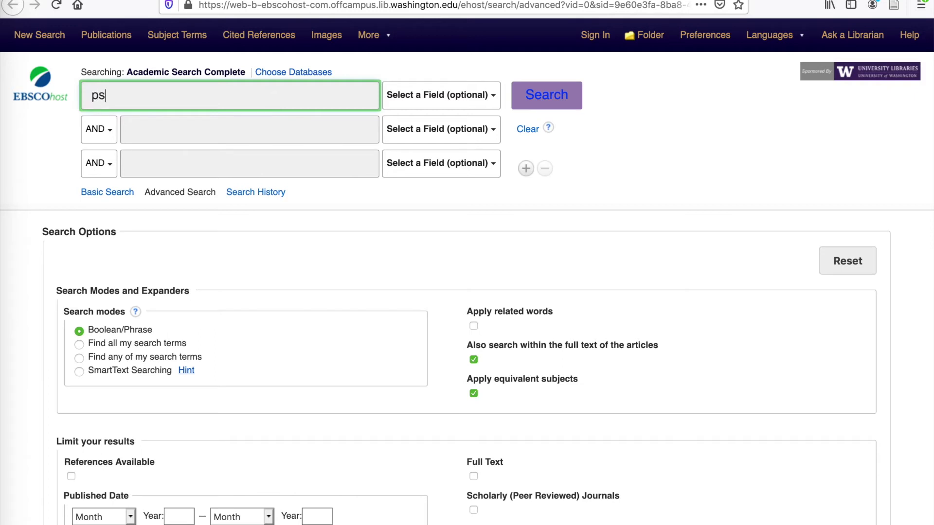
pyautogui.click(261, 130)
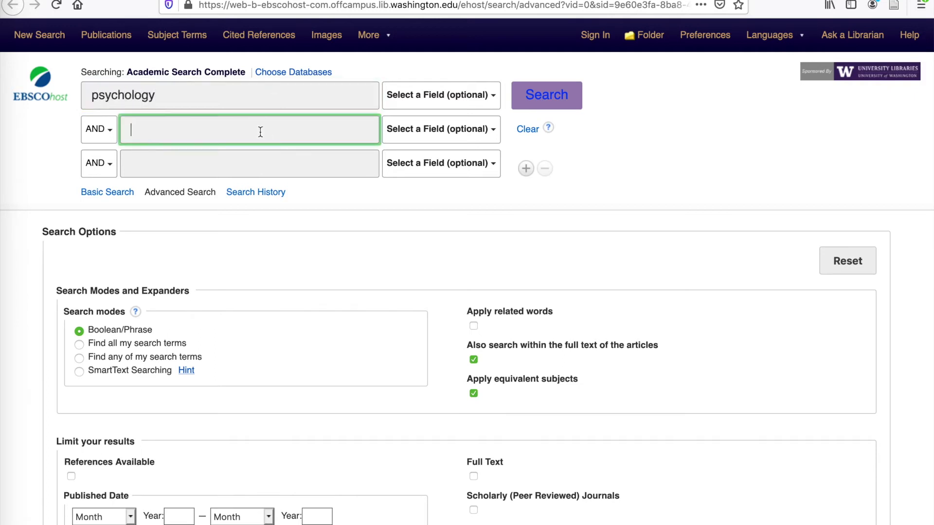
pyautogui.write('population health')
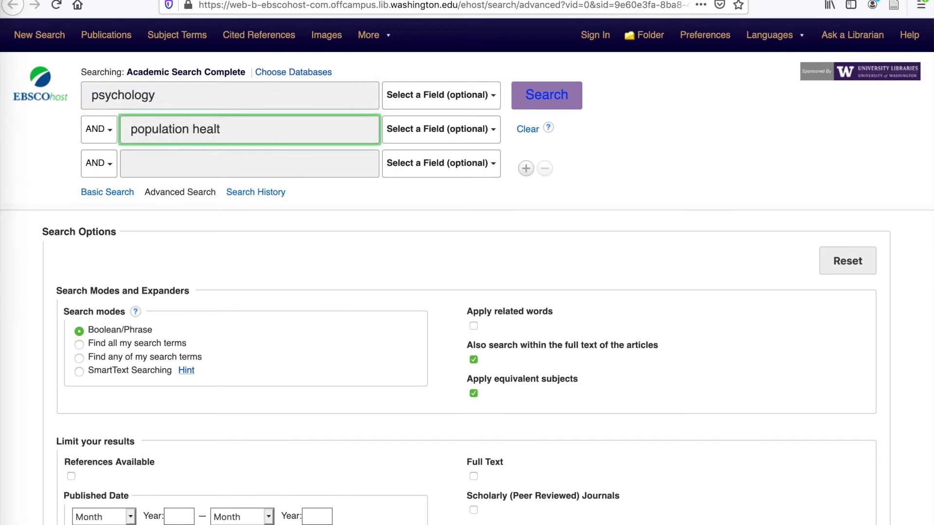
pyautogui.click(547, 93)
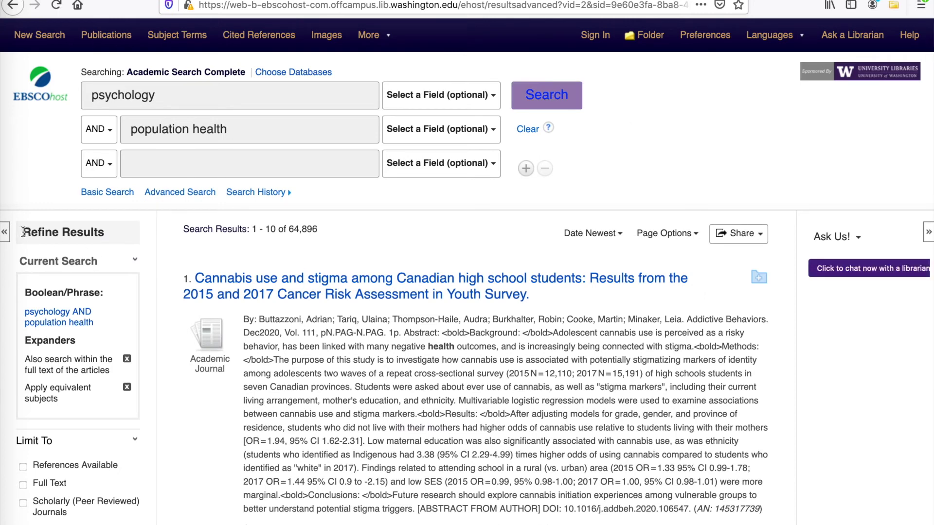
# Restrict results to Scholarly (Peer Reviewed) Journals, leaving 63,408 results
pyautogui.moveTo(23, 232); pyautogui.dragTo(107, 233)
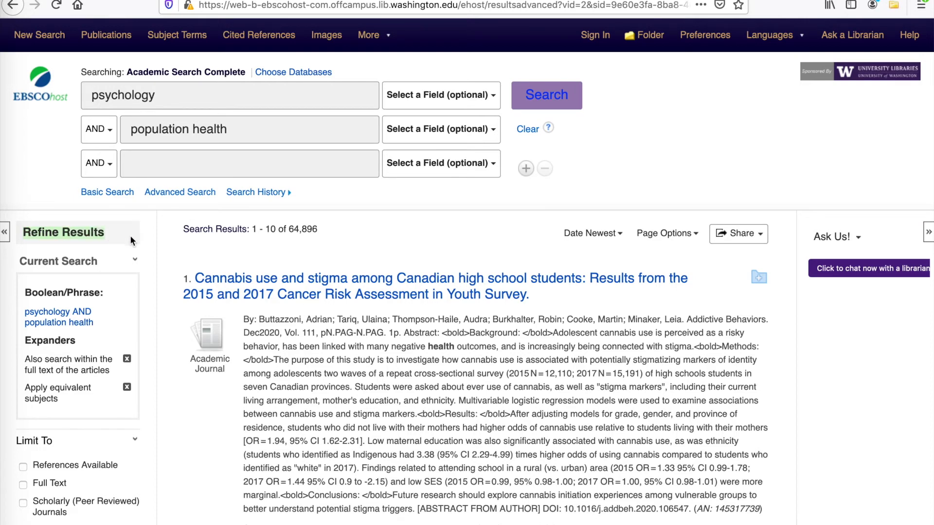
pyautogui.click(153, 284)
pyautogui.scroll(-3, 153, 283)
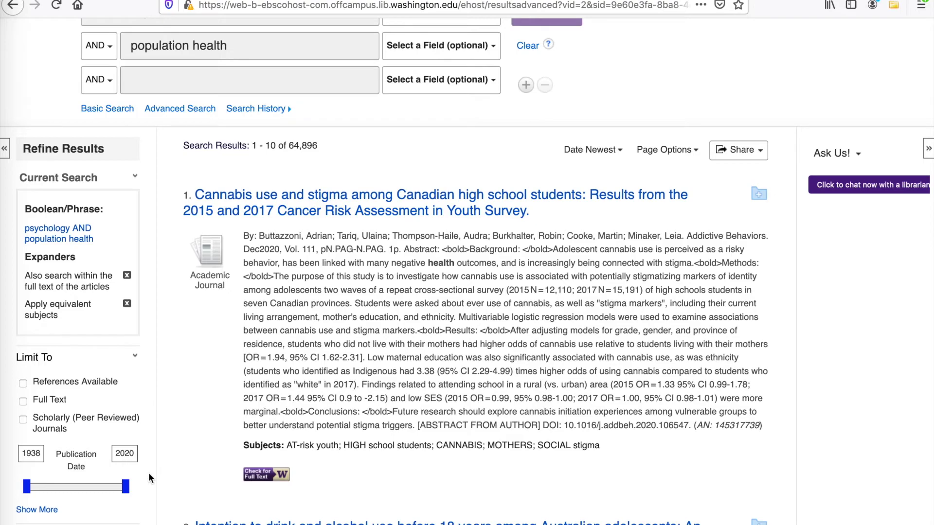
pyautogui.scroll(-6, 148, 473)
pyautogui.scroll(5, 148, 472)
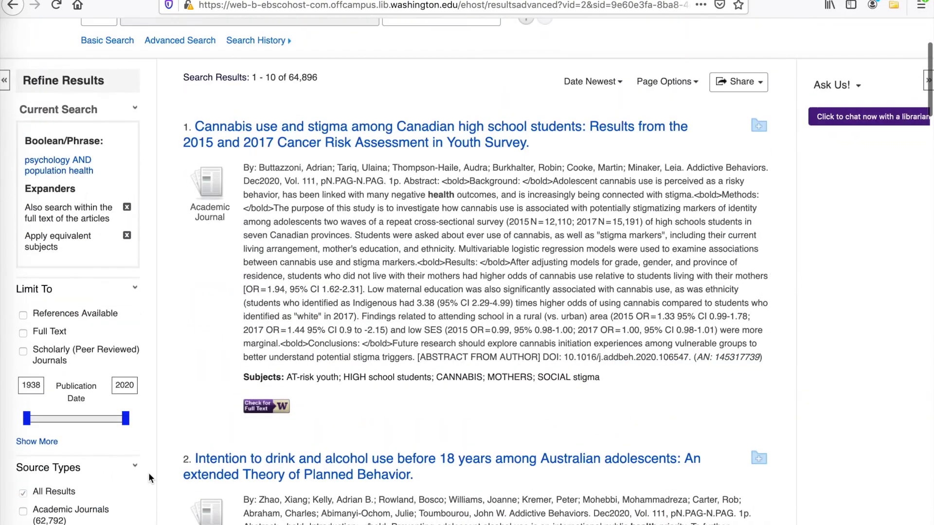
pyautogui.scroll(5, 147, 473)
pyautogui.scroll(-2, 147, 472)
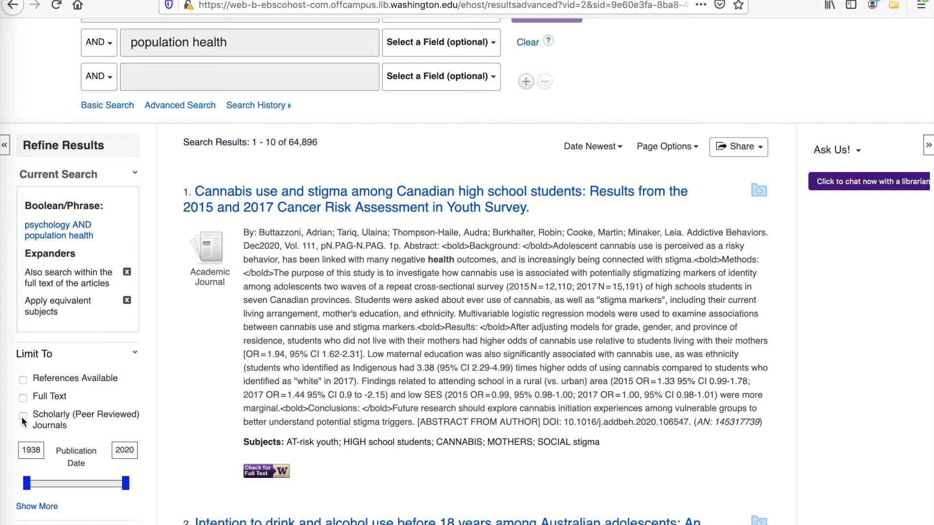
pyautogui.click(23, 416)
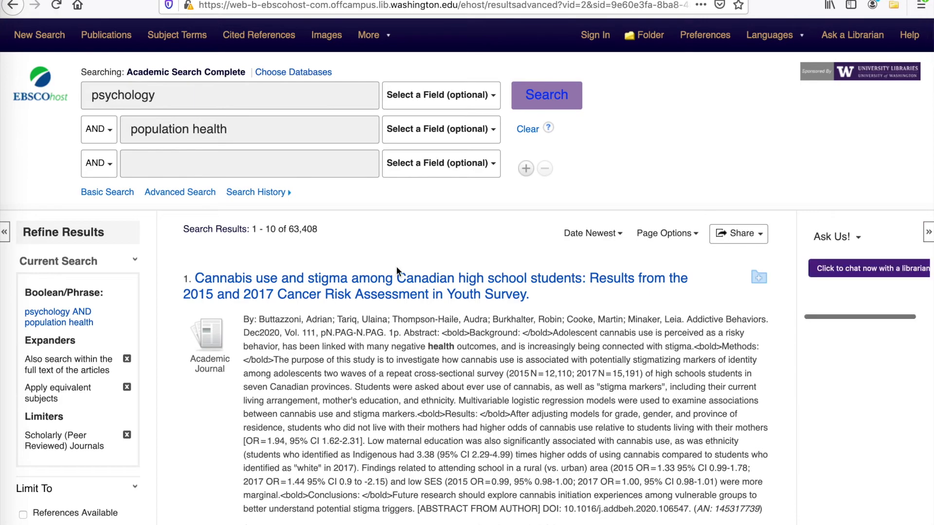
# Open result 4, 'Child mortality and parental grief: An evolutionary analysis', from the results list
pyautogui.scroll(-4, 442, 371)
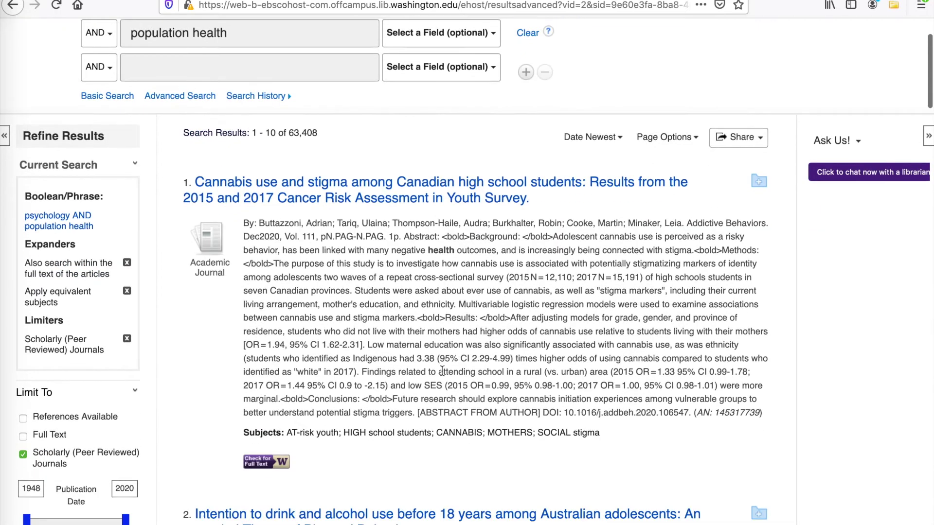
pyautogui.scroll(-5, 442, 371)
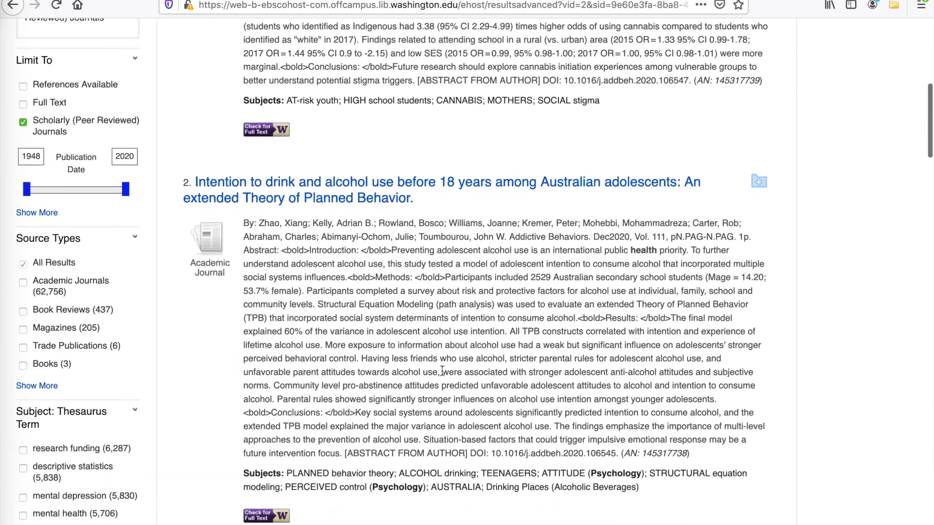
pyautogui.scroll(-10, 271, 356)
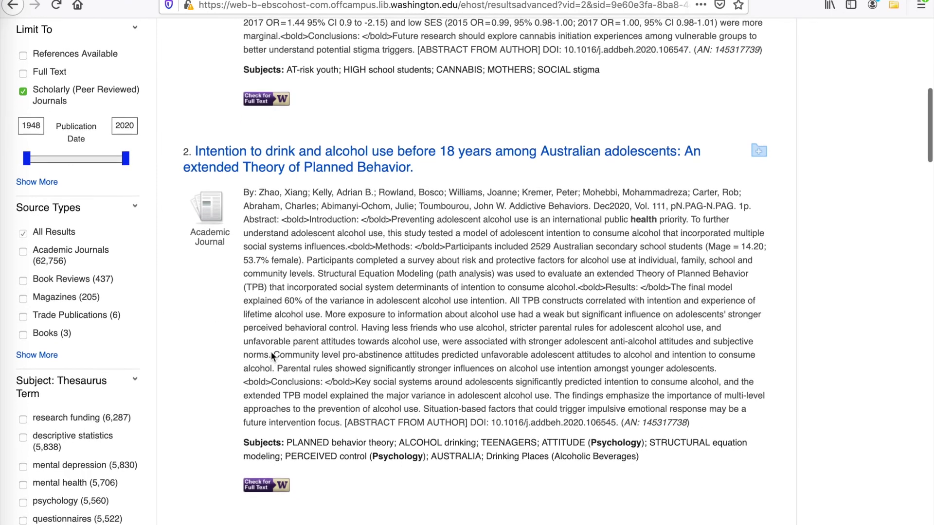
pyautogui.scroll(-2, 271, 355)
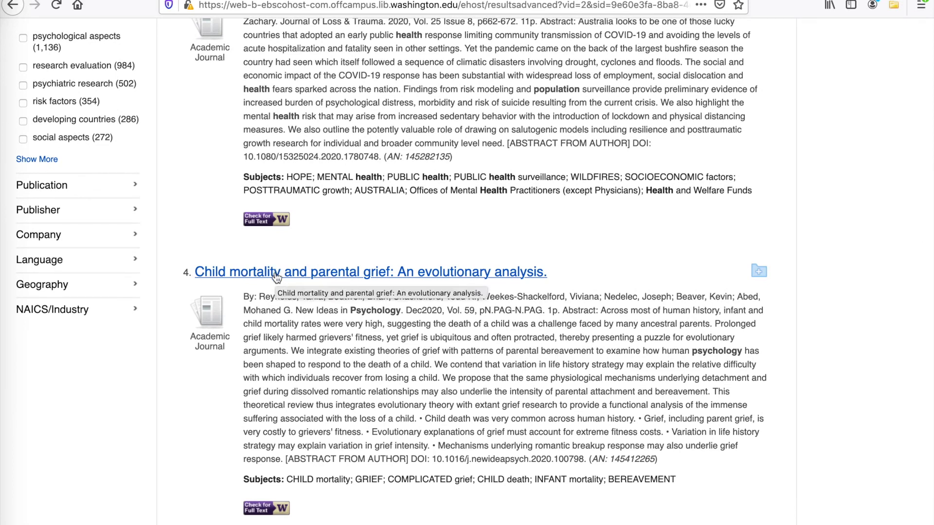
pyautogui.click(277, 275)
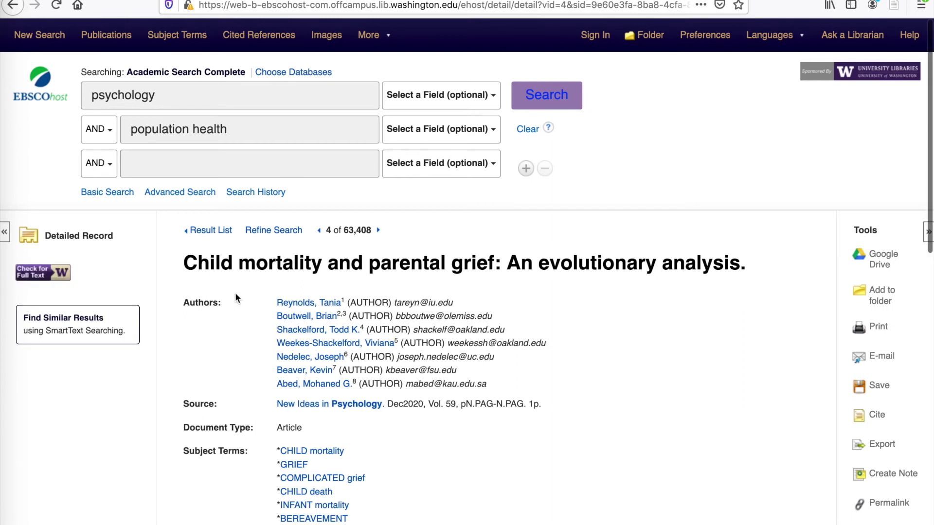
# Review the article's detailed record and show its citation in formats such as ABNT and AMA
pyautogui.scroll(-2, 240, 330)
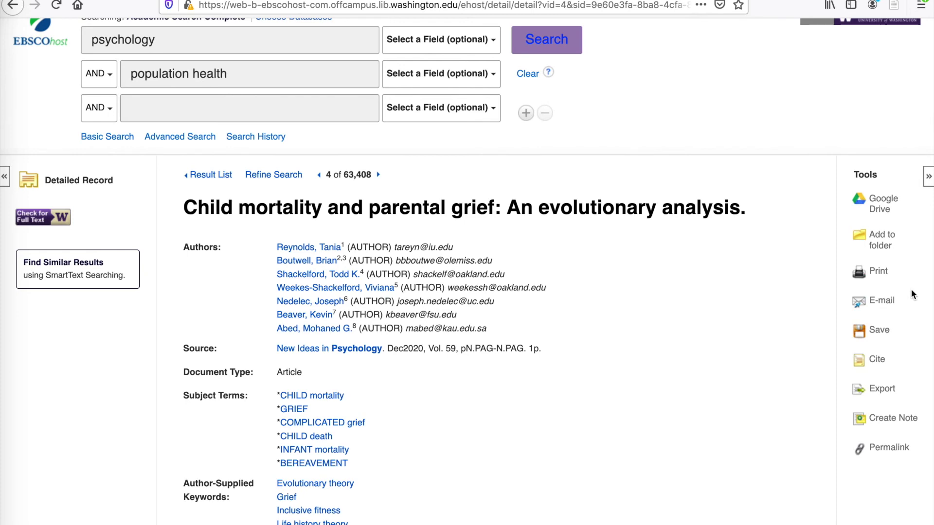
pyautogui.click(878, 361)
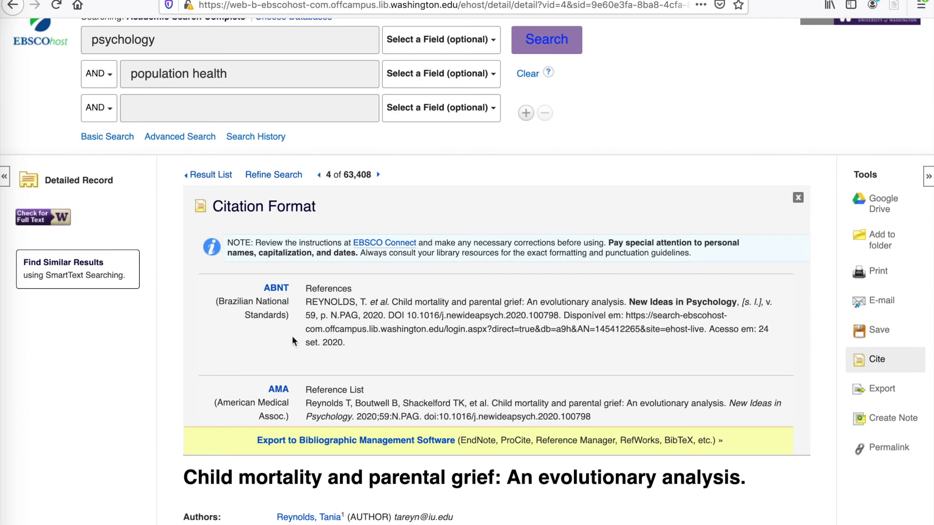
pyautogui.scroll(-3, 291, 340)
pyautogui.scroll(-3, 293, 337)
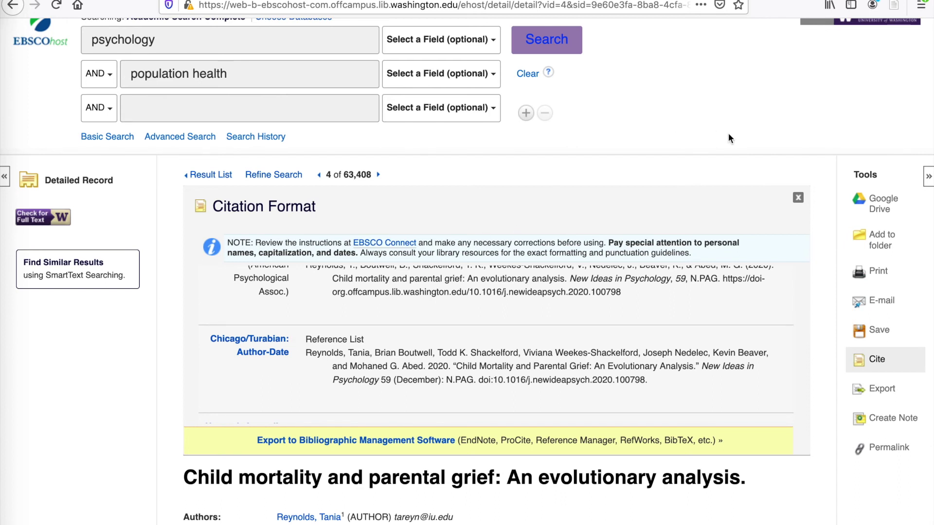
pyautogui.click(800, 197)
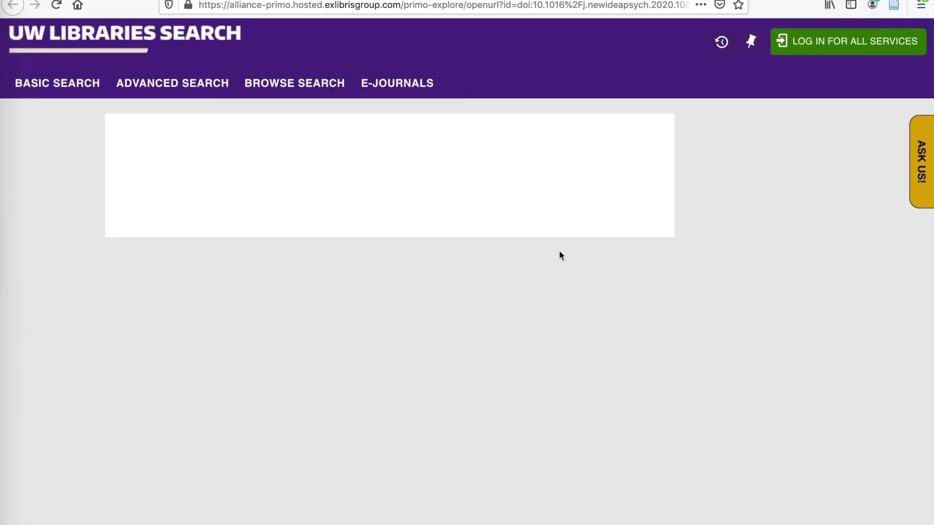
# Open the article's full text through the Elsevier ScienceDirect Journals Complete access option
pyautogui.scroll(-1, 559, 253)
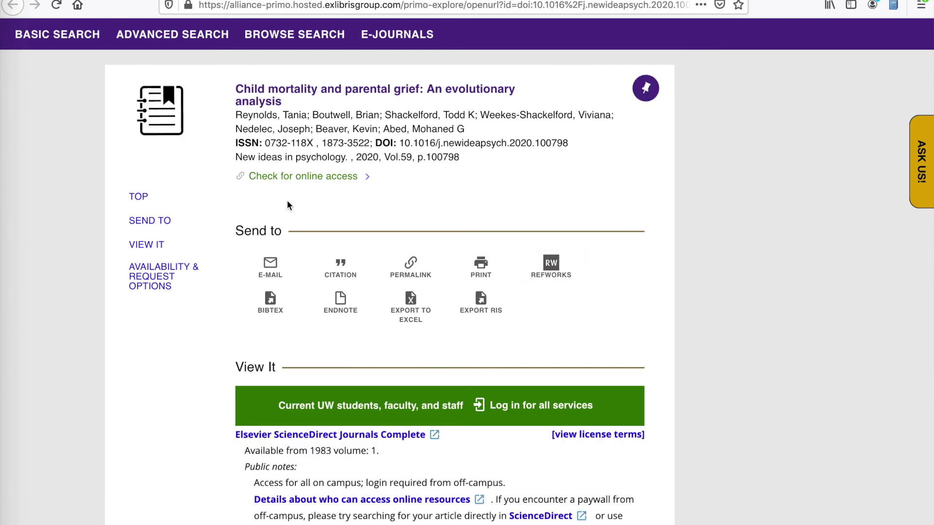
pyautogui.moveTo(248, 179); pyautogui.dragTo(417, 184)
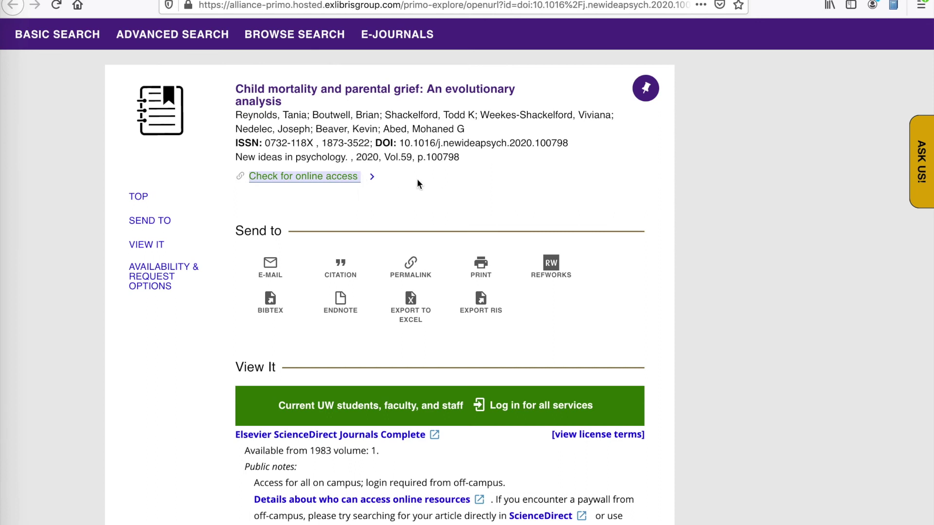
pyautogui.click(447, 191)
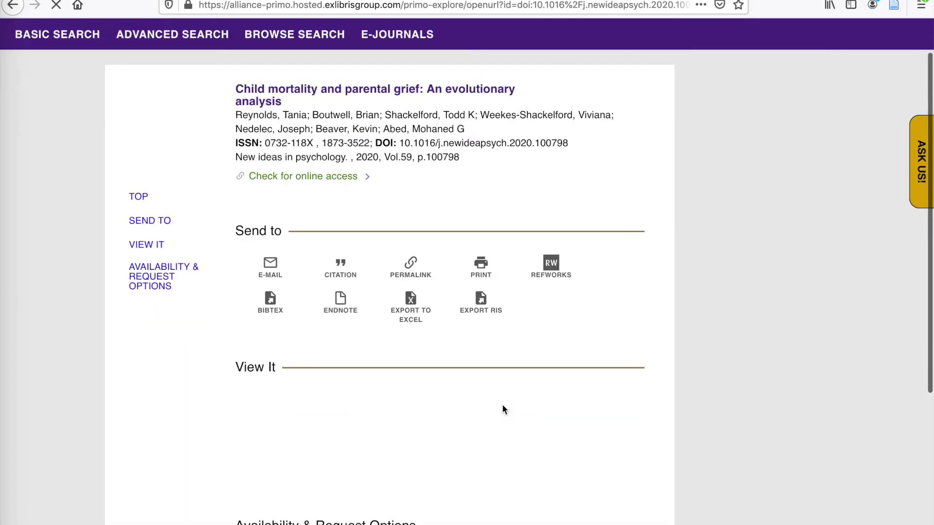
pyautogui.scroll(-2, 684, 316)
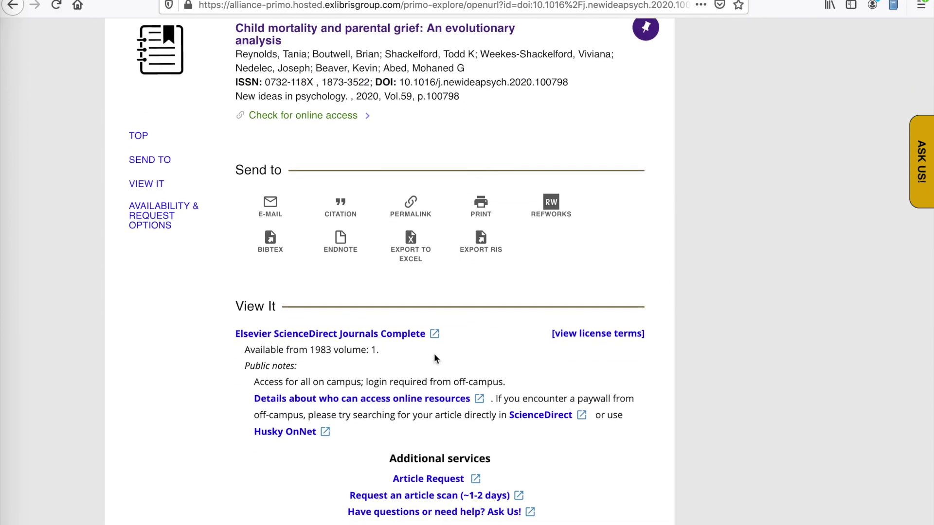
pyautogui.click(305, 337)
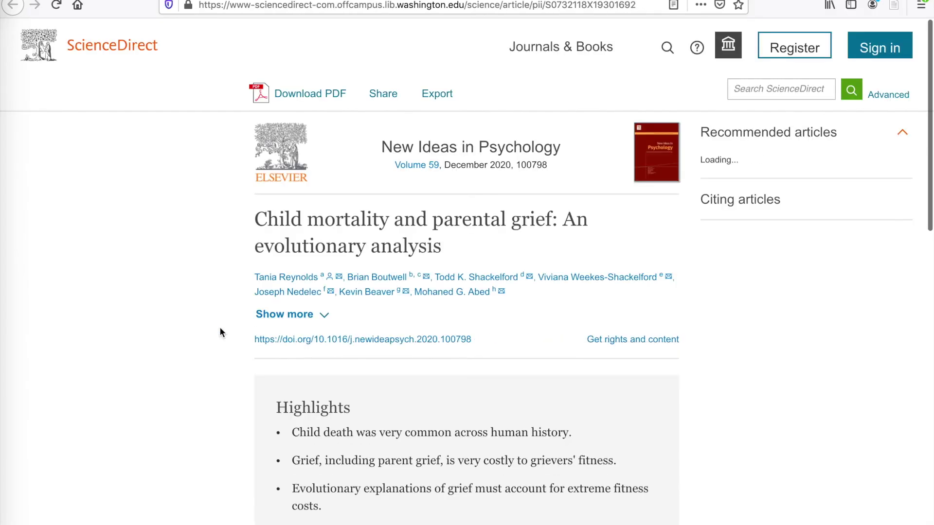
# Scroll through the ScienceDirect article page to check that it has fully loaded
pyautogui.scroll(-10, 220, 332)
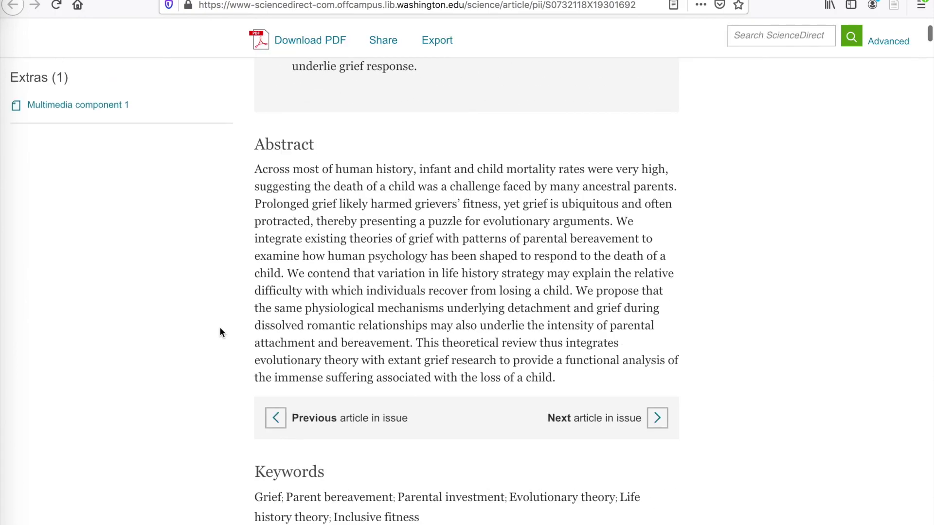
pyautogui.scroll(10, 219, 328)
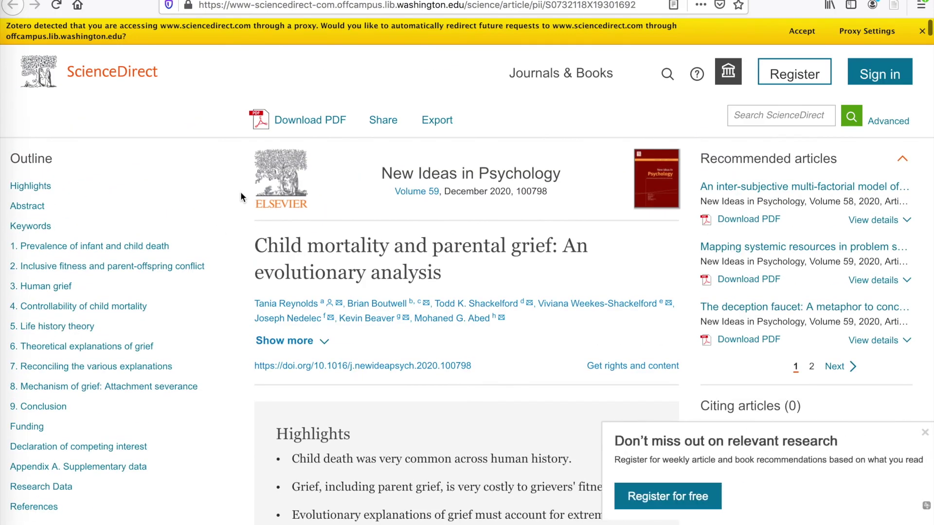